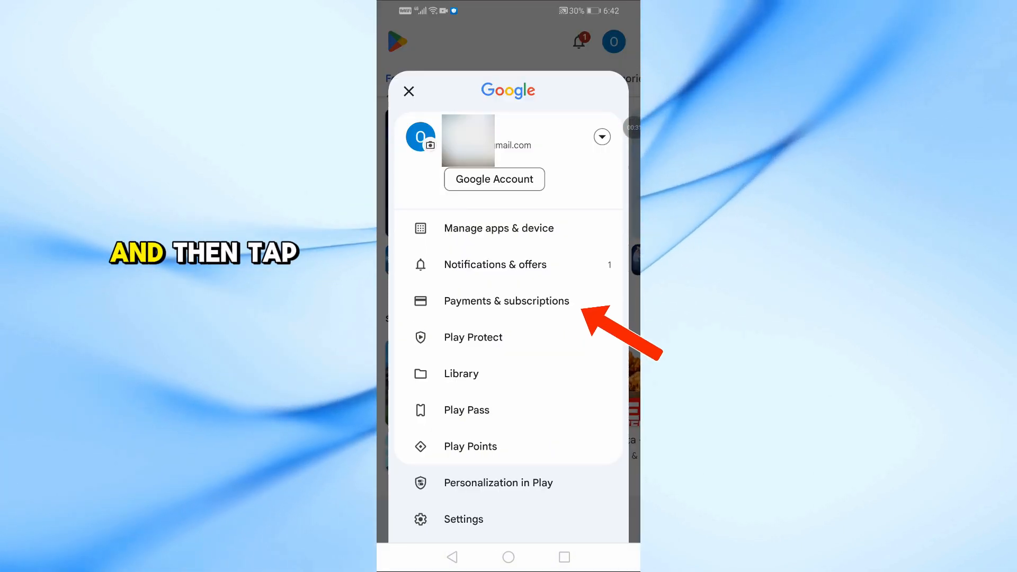
Reach the Subscriptions list via Payments & subscriptions, showing the active CapCut monthly plan
{"action": "left_click", "coordinate": [506, 301]}
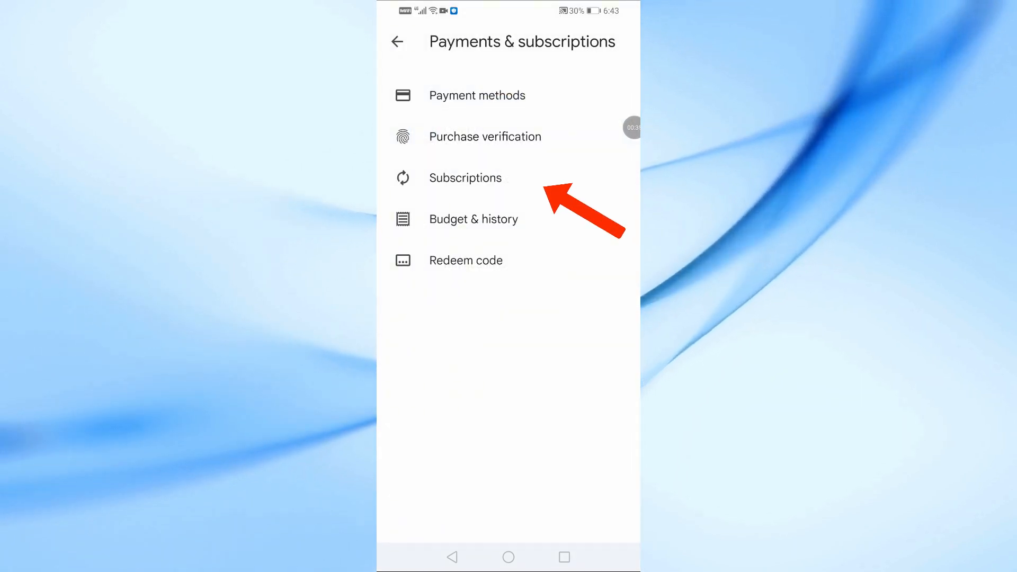
{"action": "left_click", "coordinate": [466, 177]}
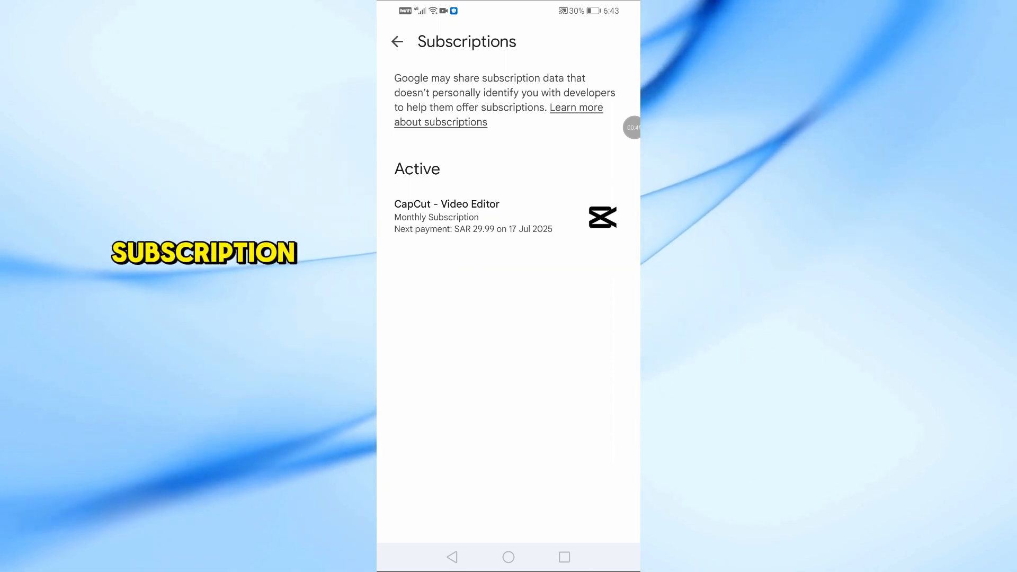
Select the active CapCut - Video Editor entry to load its Manage subscription page
{"action": "left_click", "coordinate": [493, 217]}
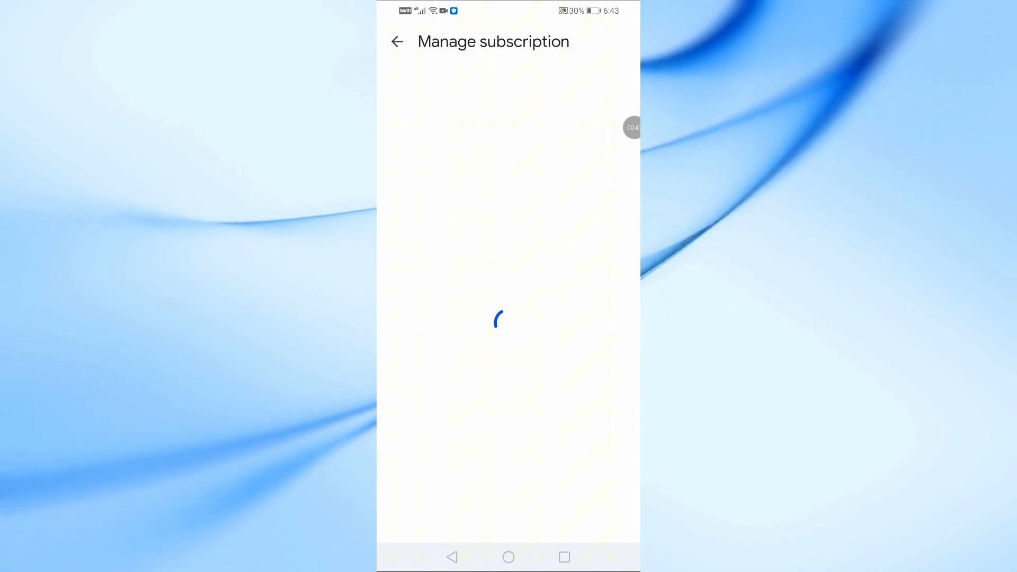